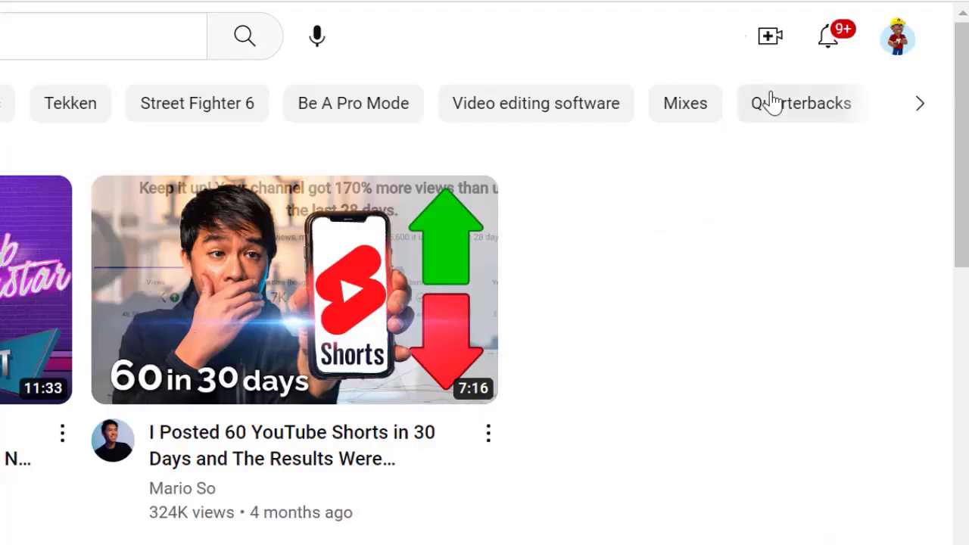
- Open YouTube Studio for Mike's Gaming School from the account avatar menu
left_click(908, 44)
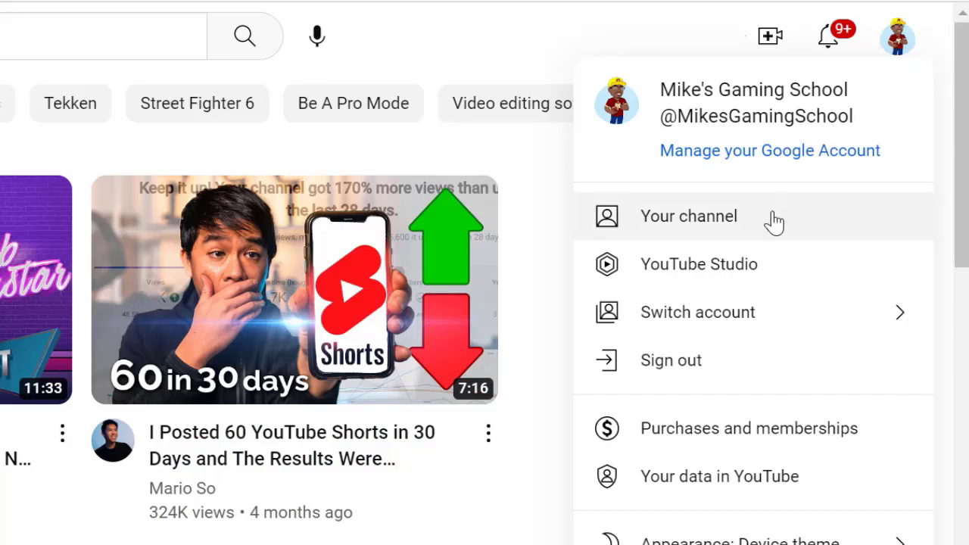
left_click(736, 280)
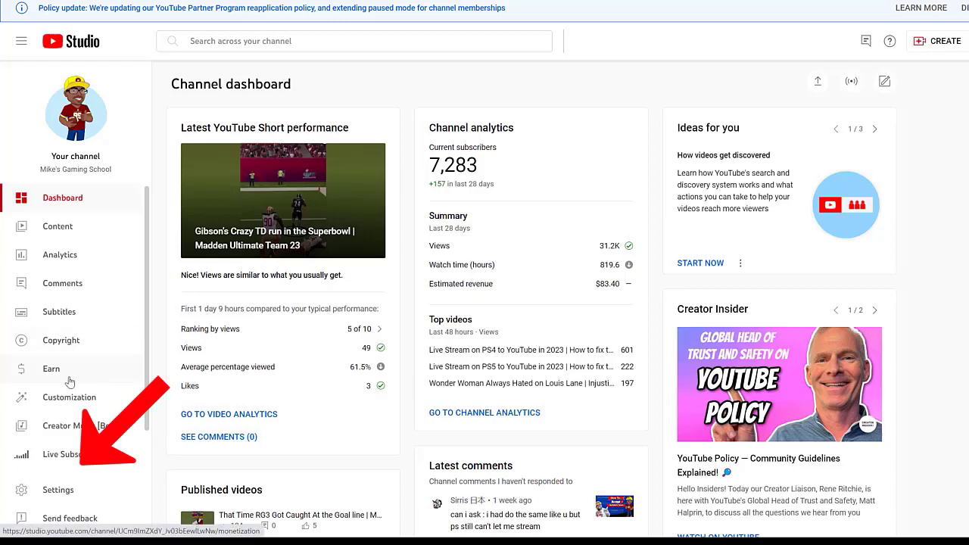
- Scroll the Studio sidebar down until Settings is visible
scroll(65, 393, "down", 2)
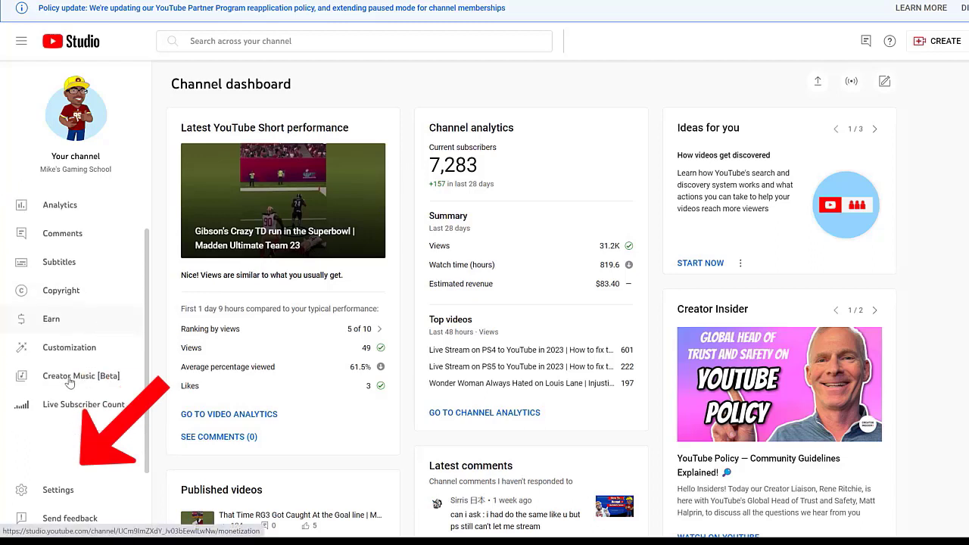
- Open Settings > Channel > Feature eligibility to see which feature tiers are enabled
left_click(51, 491)
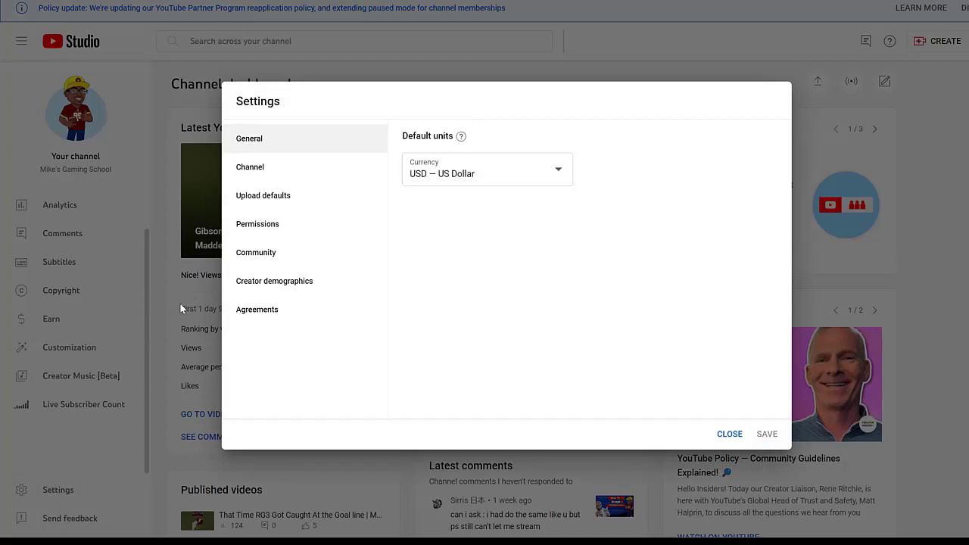
left_click(269, 177)
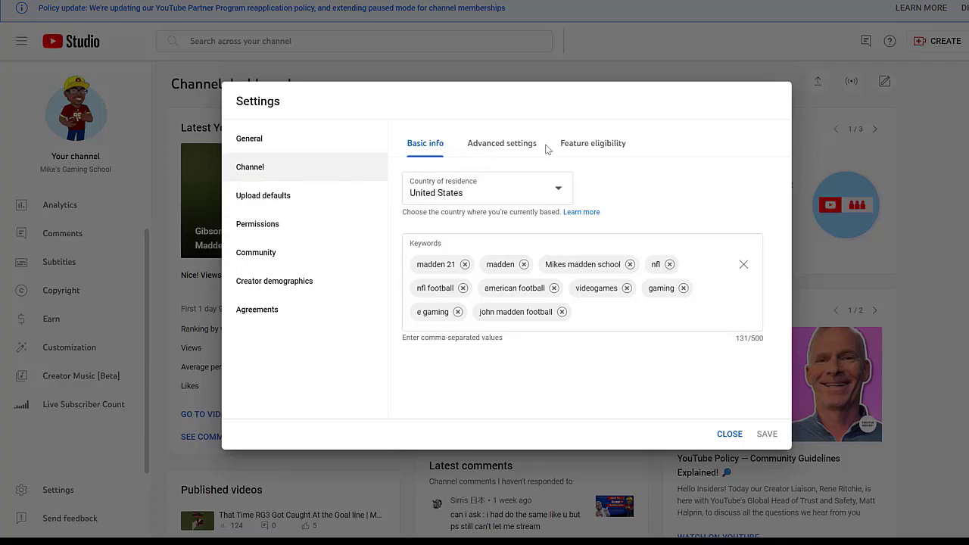
left_click(579, 145)
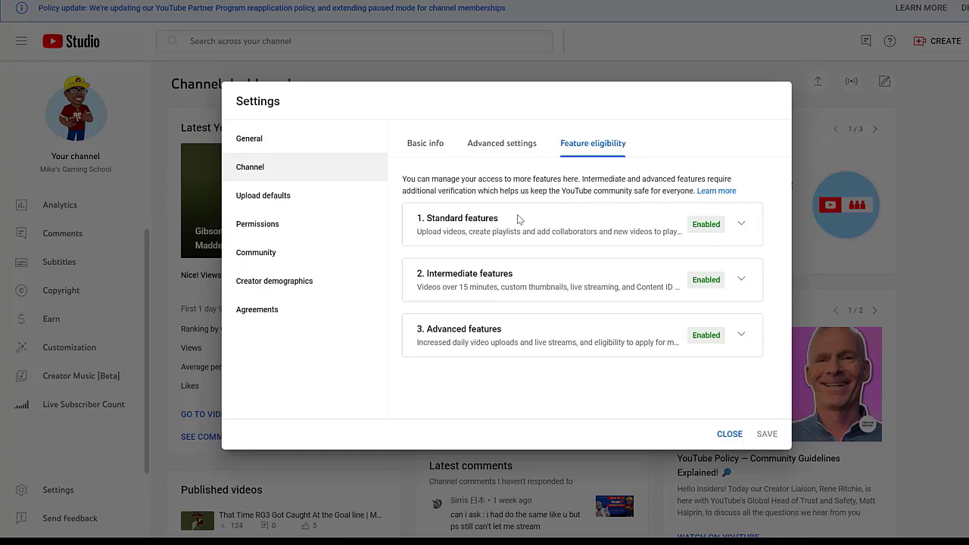
left_click_drag(426, 231, 484, 232)
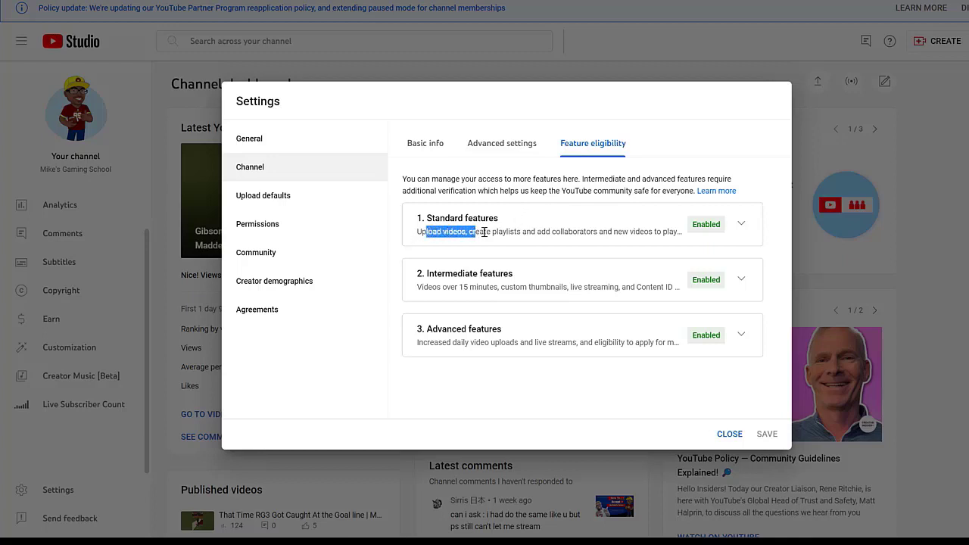
left_click(590, 206)
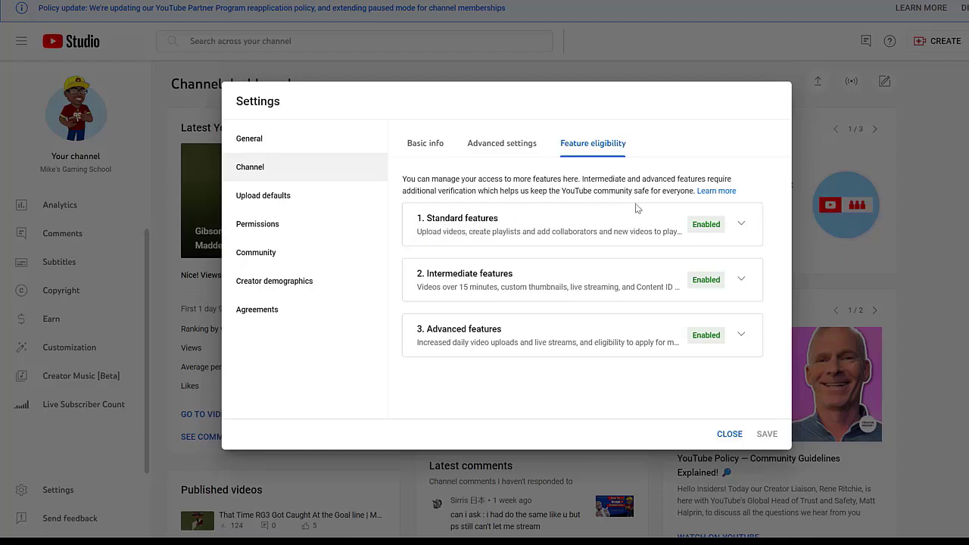
left_click(741, 226)
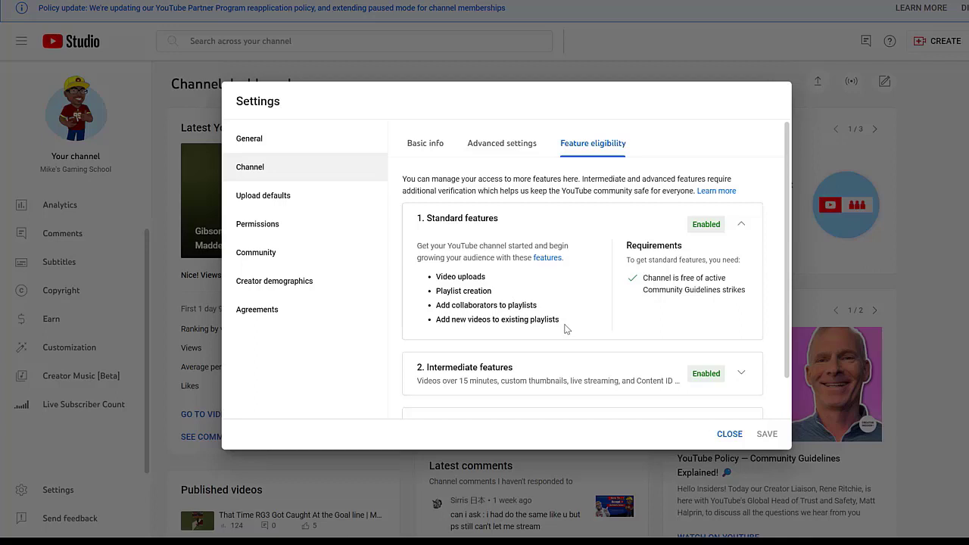
left_click(740, 225)
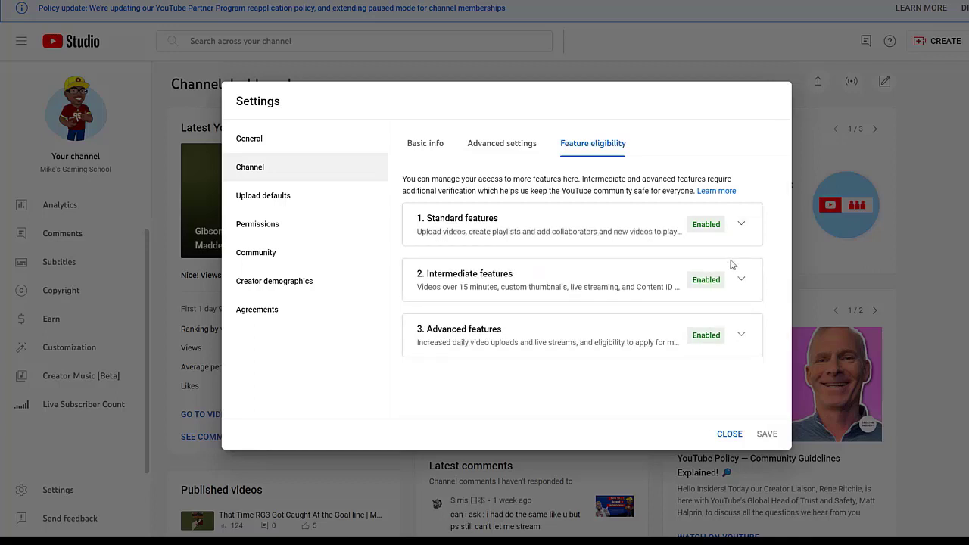
left_click(741, 280)
scroll(598, 312, "down", 1)
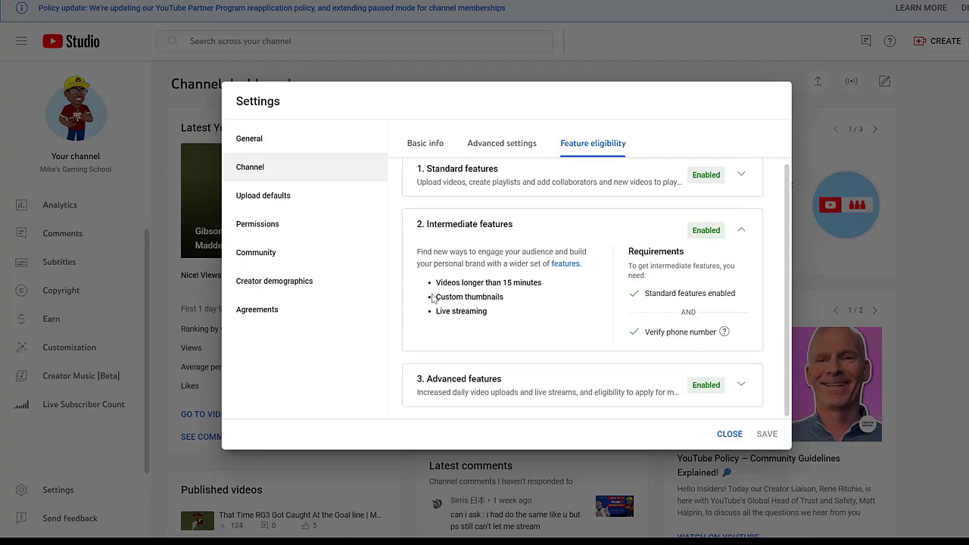
left_click_drag(436, 296, 489, 297)
left_click_drag(436, 311, 488, 312)
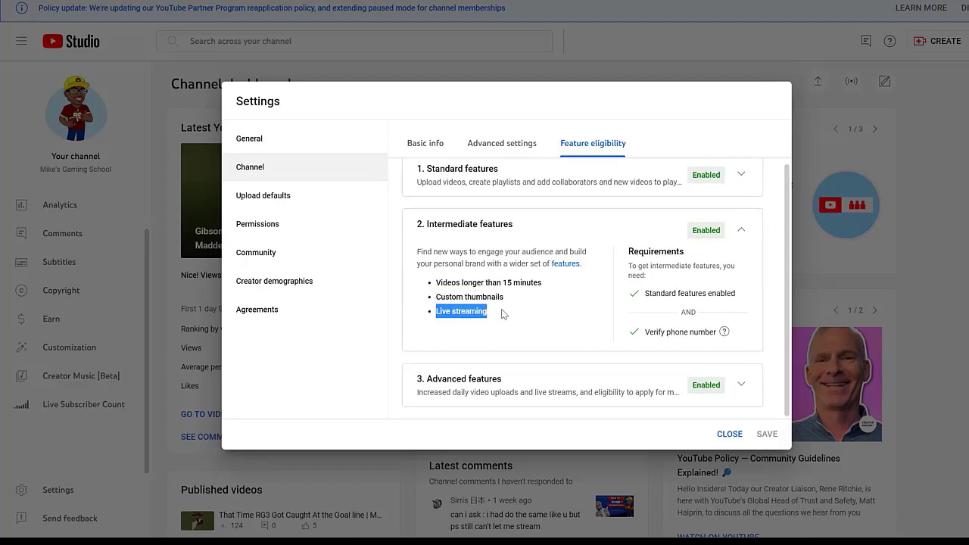
left_click(561, 304)
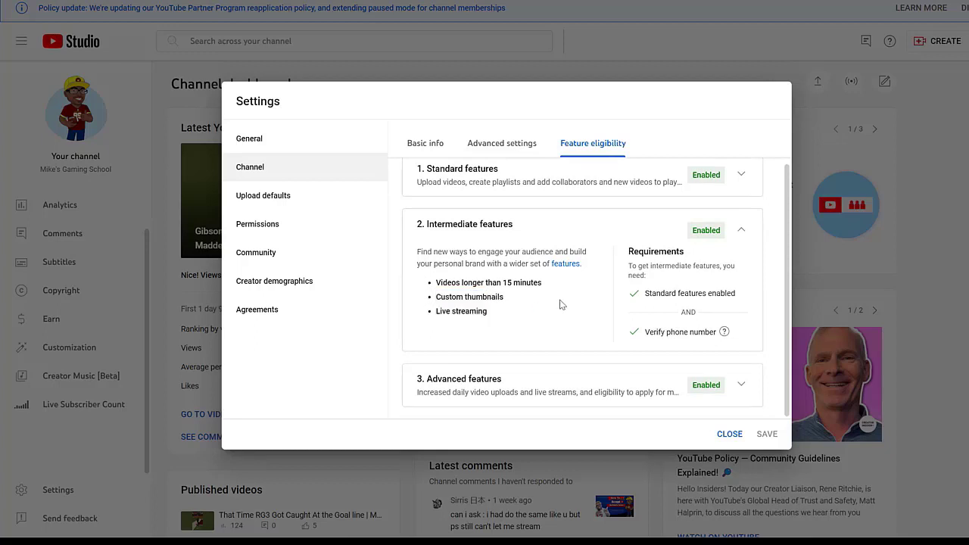
left_click(742, 232)
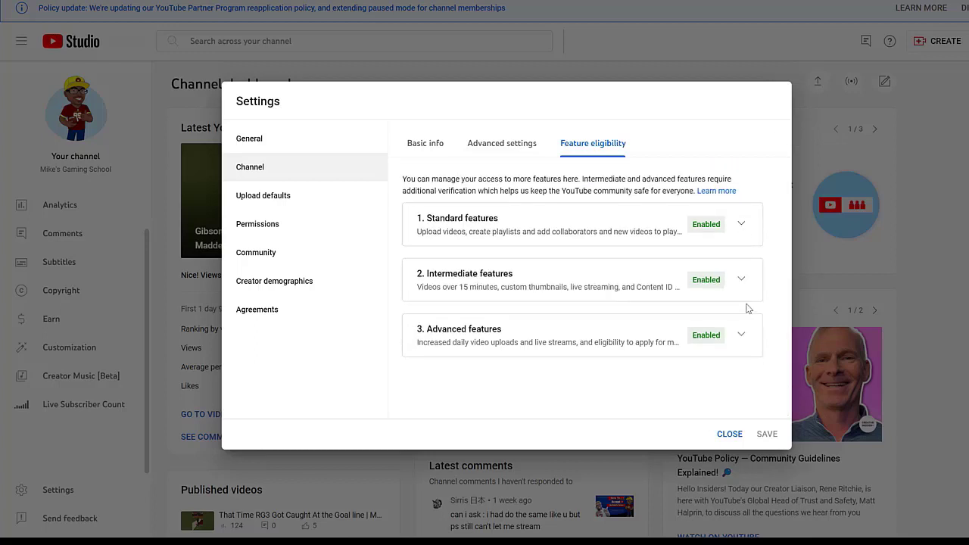
- Expand Advanced features to show monetization eligibility and requirements met via channel history
left_click(740, 335)
scroll(609, 355, "down", 3)
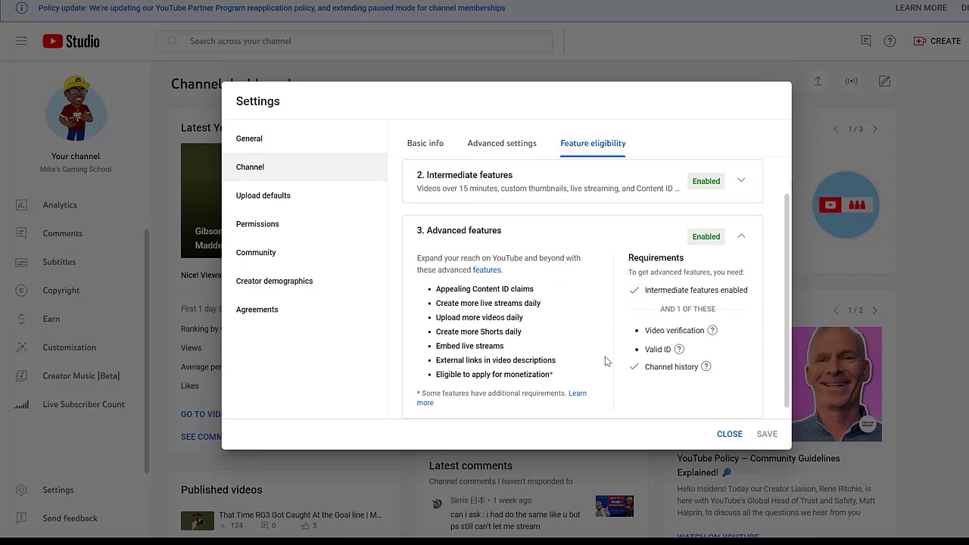